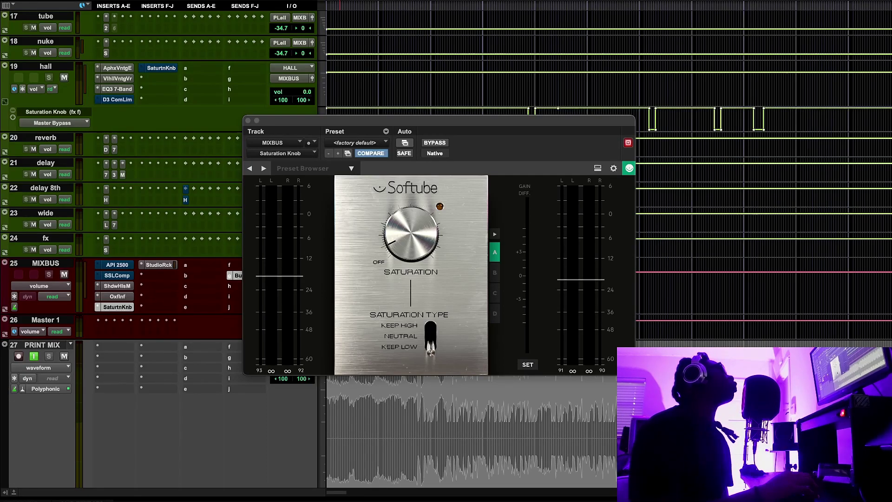
# Play back part of the mix with the MIXBUS Saturation Knob active, and stop playback
pyautogui.click(494, 9)
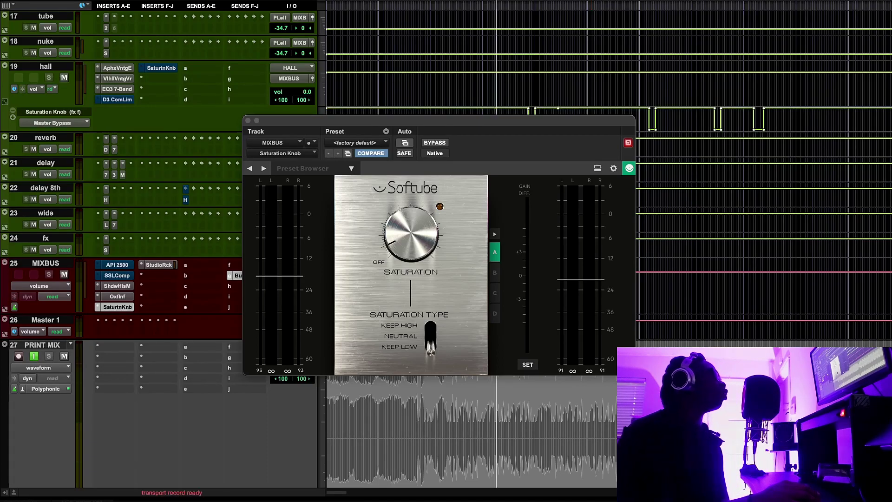
pyautogui.press('space')
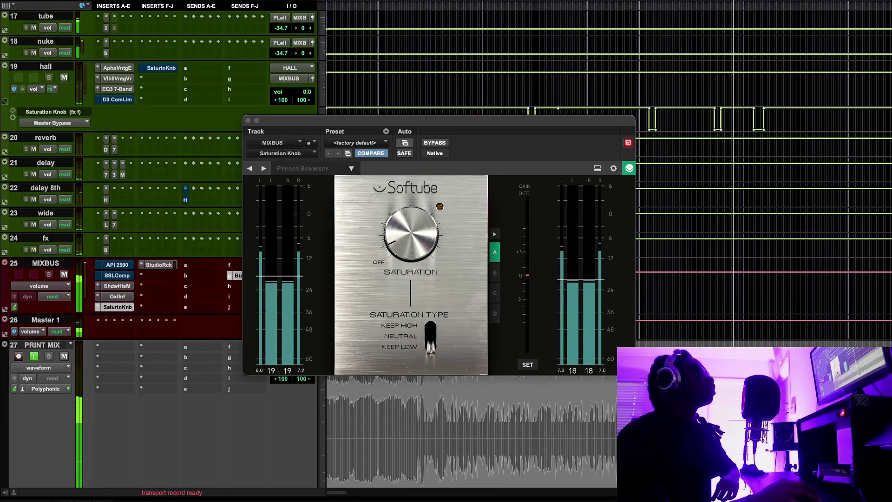
pyautogui.press('space')
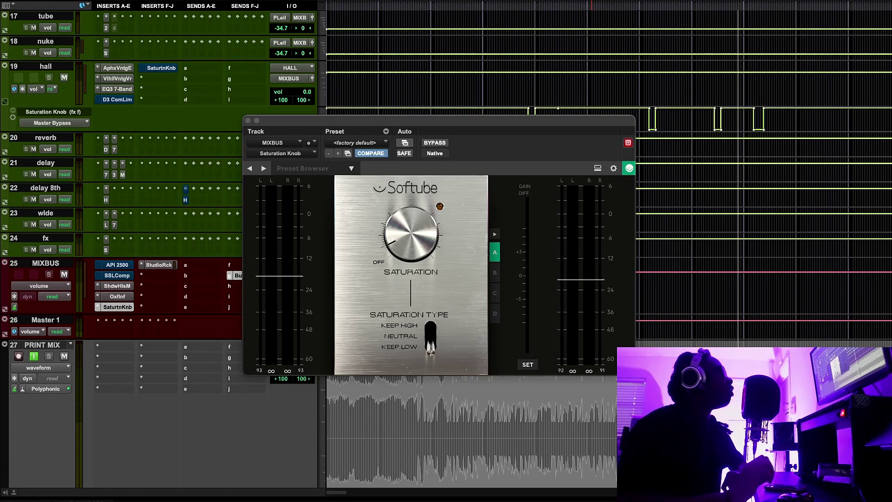
# Compare the mix with and without the MIXBUS Saturation Knob by toggling its bypass during playback, leaving the effect active
pyautogui.moveTo(287, 258)
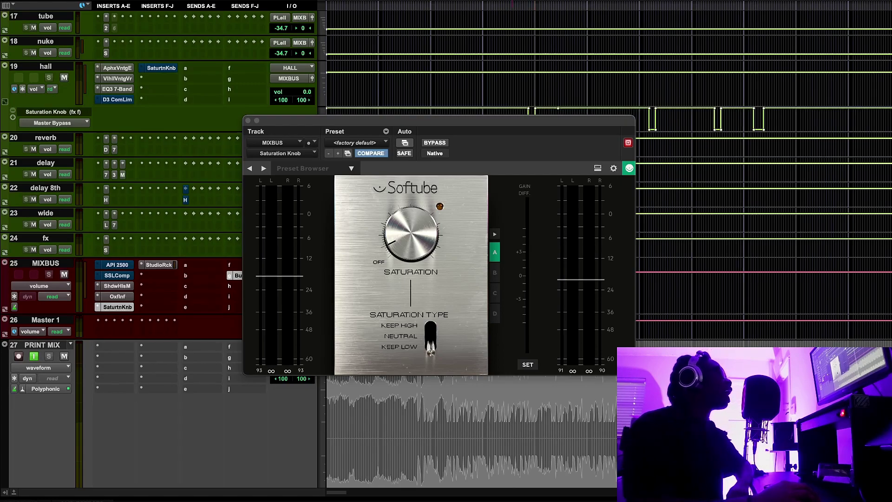
pyautogui.press('space')
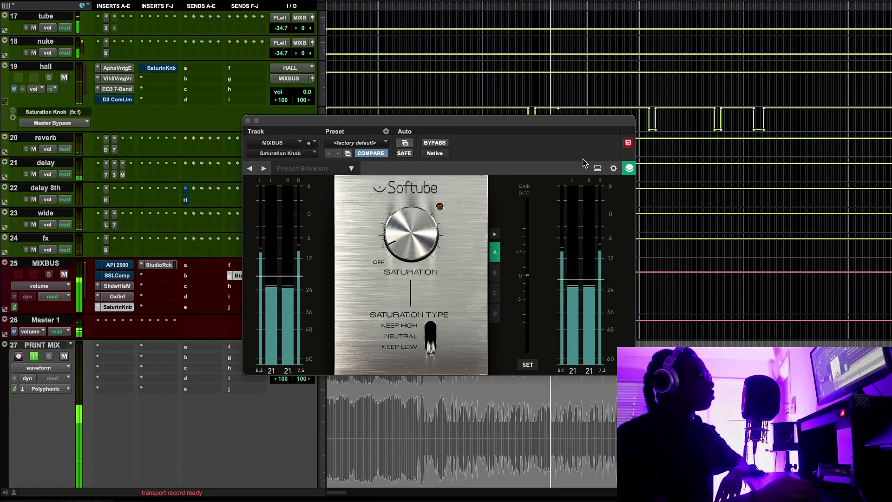
pyautogui.click(433, 143)
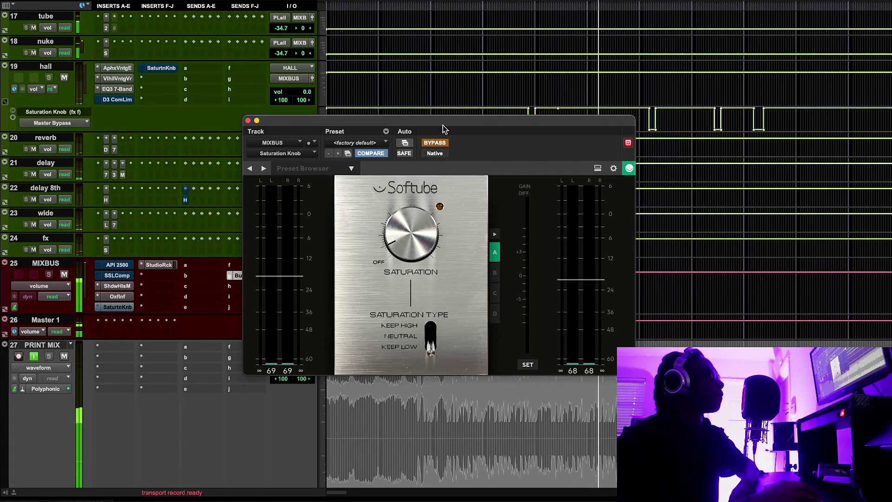
pyautogui.click(444, 144)
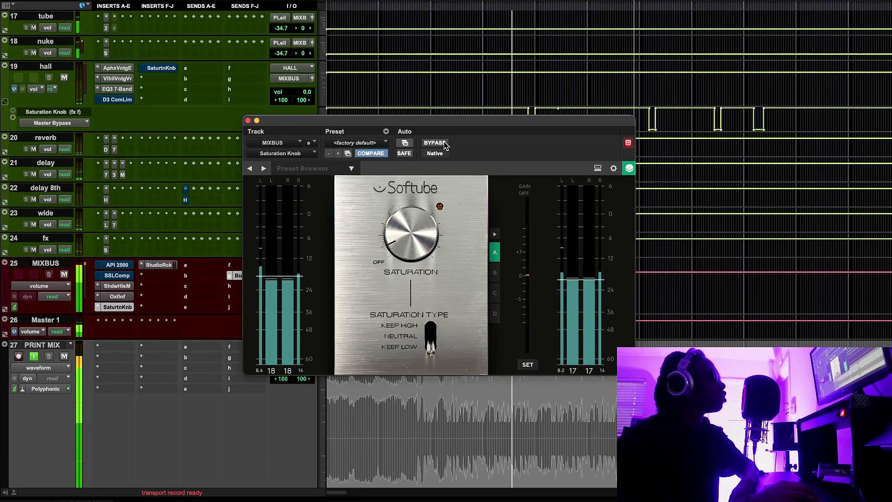
pyautogui.click(444, 144)
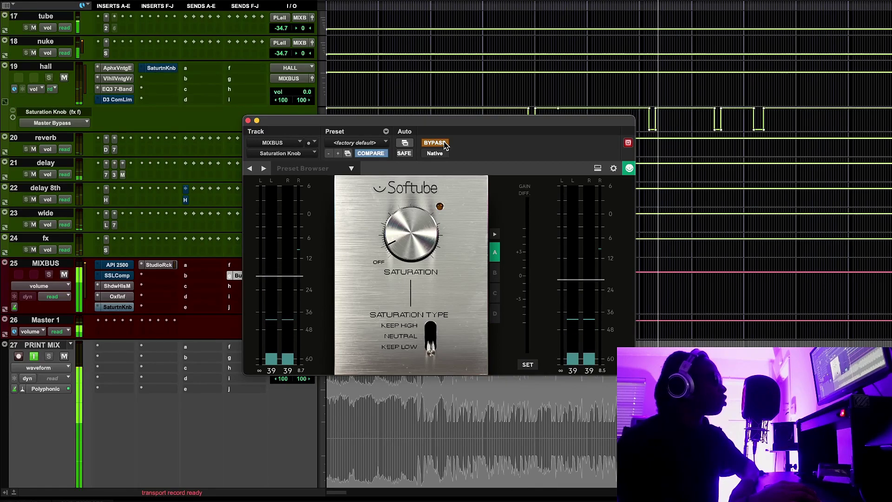
pyautogui.click(444, 144)
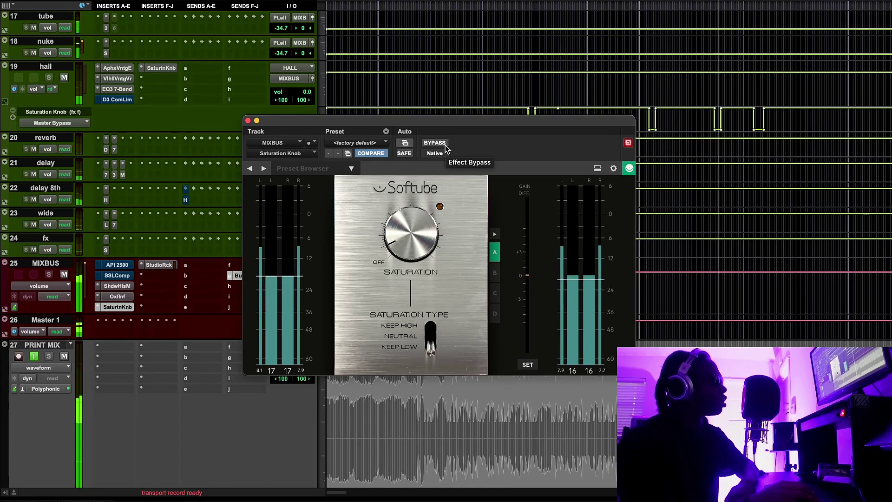
pyautogui.click(440, 144)
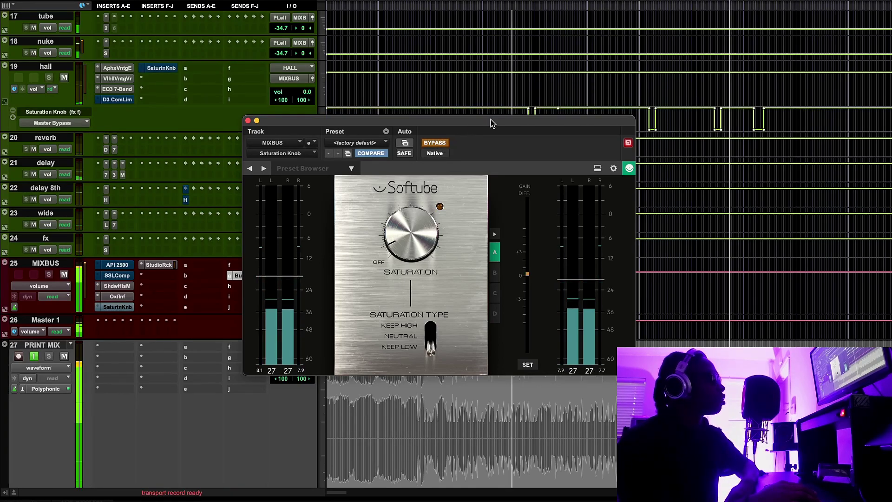
pyautogui.press('space')
pyautogui.click(599, 36)
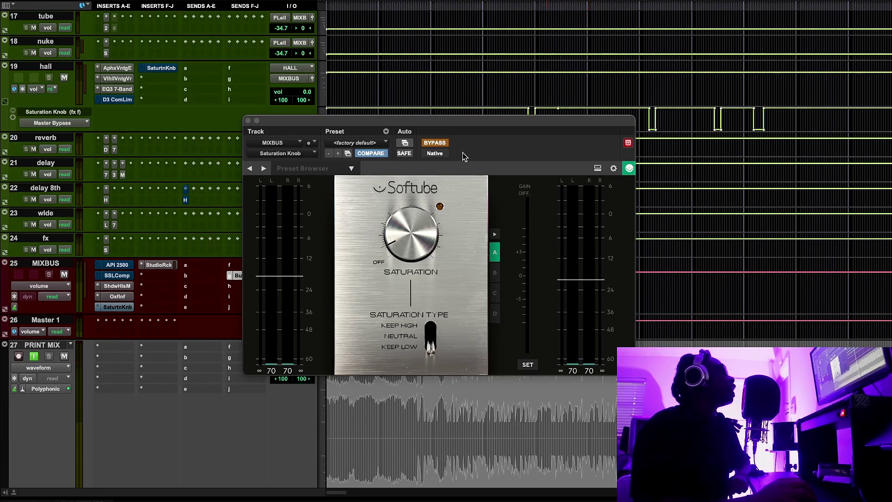
pyautogui.click(441, 143)
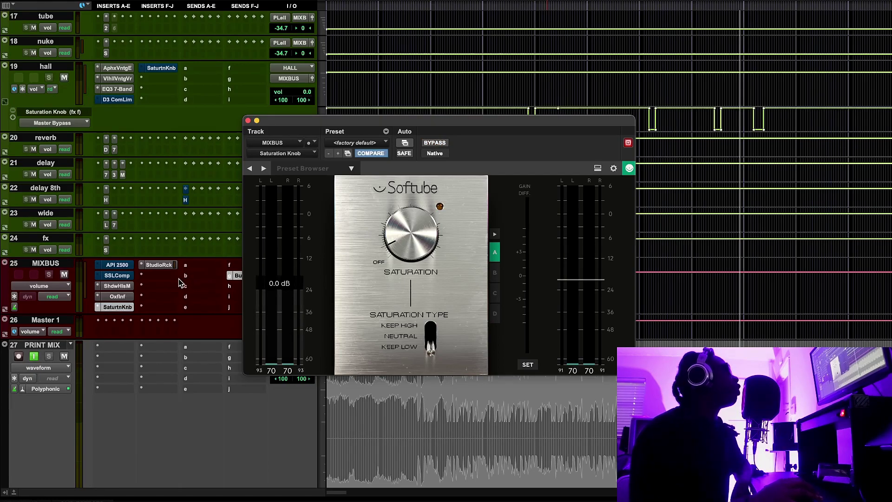
# Compare the mix with and without the MIXBUS Oxford Inflator by toggling its bypass during playback, leave it active and close its window
pyautogui.click(118, 296)
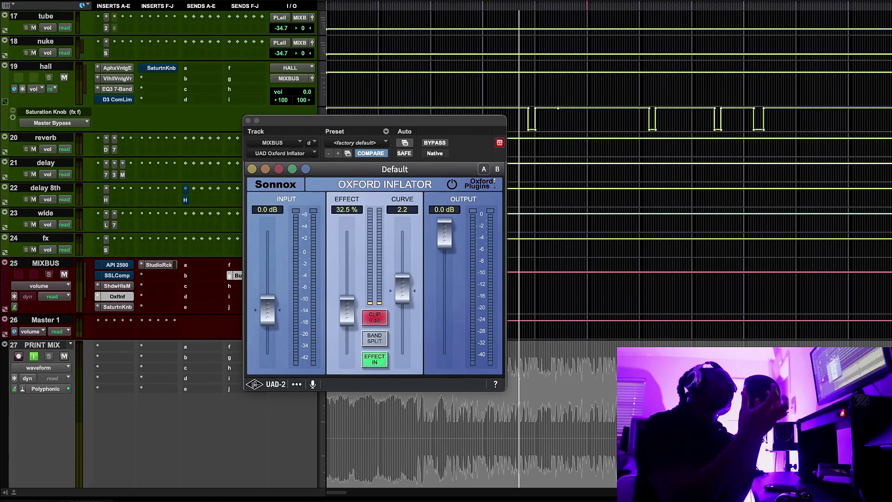
pyautogui.press('space')
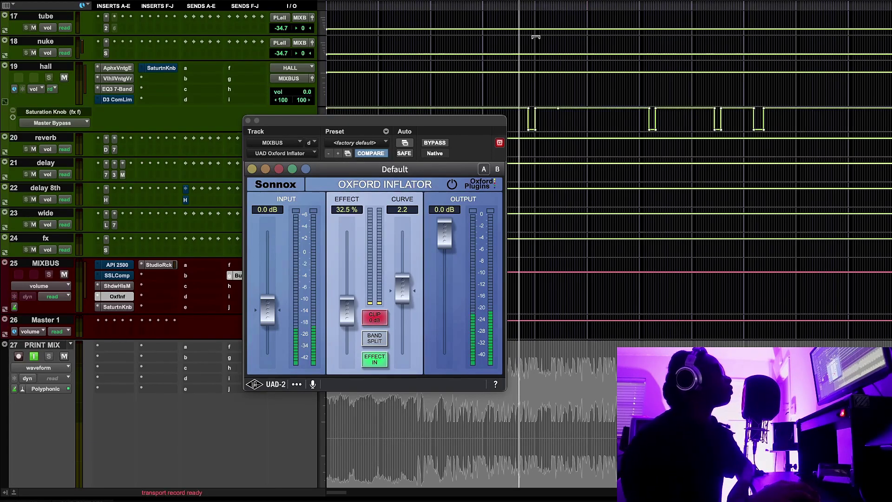
pyautogui.click(443, 142)
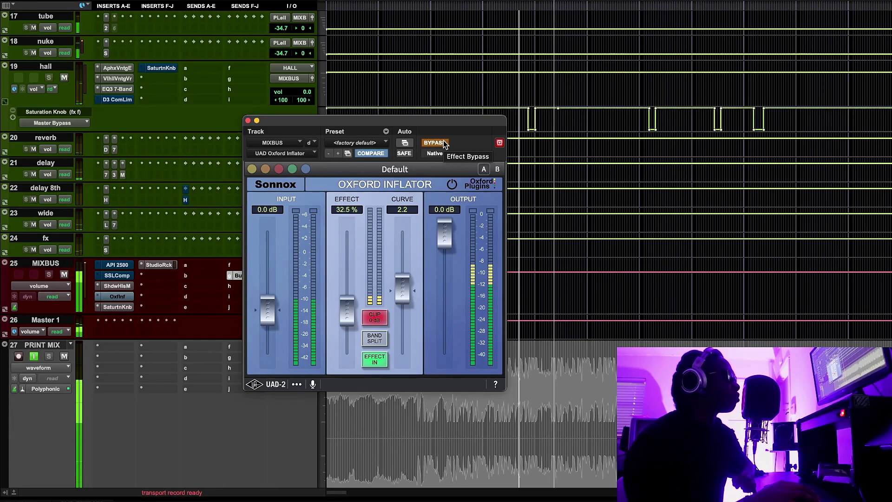
pyautogui.click(443, 142)
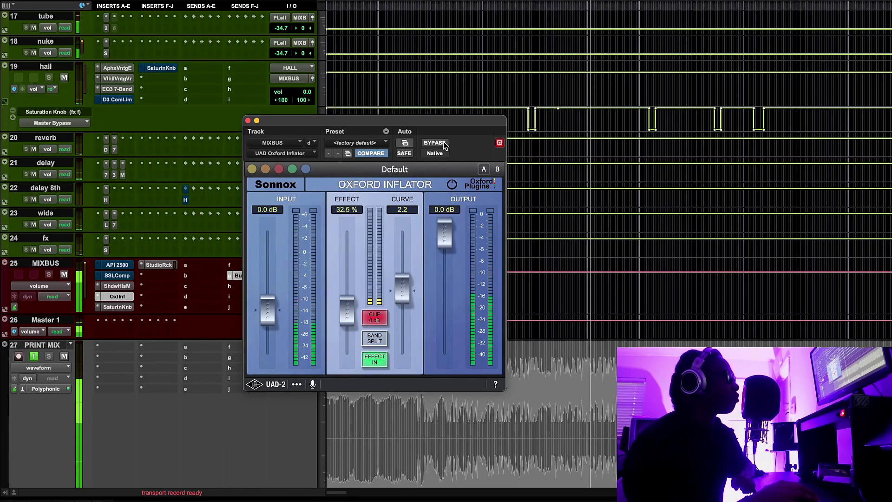
pyautogui.click(443, 142)
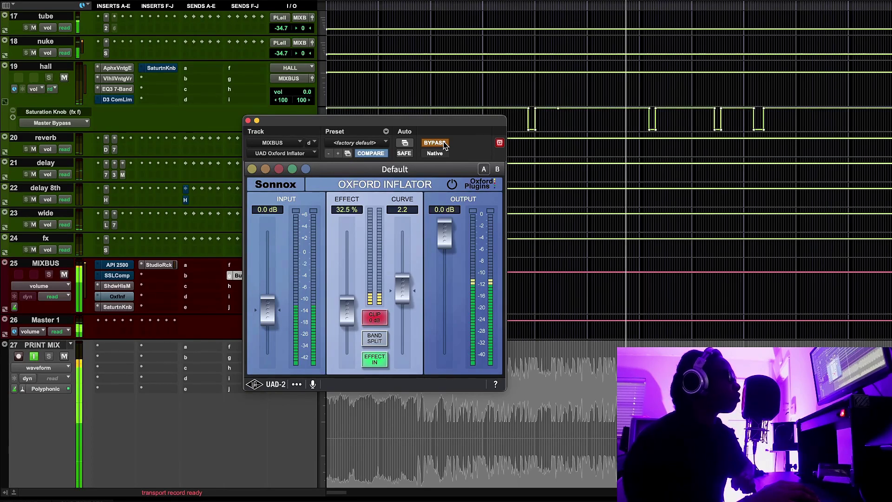
pyautogui.click(443, 143)
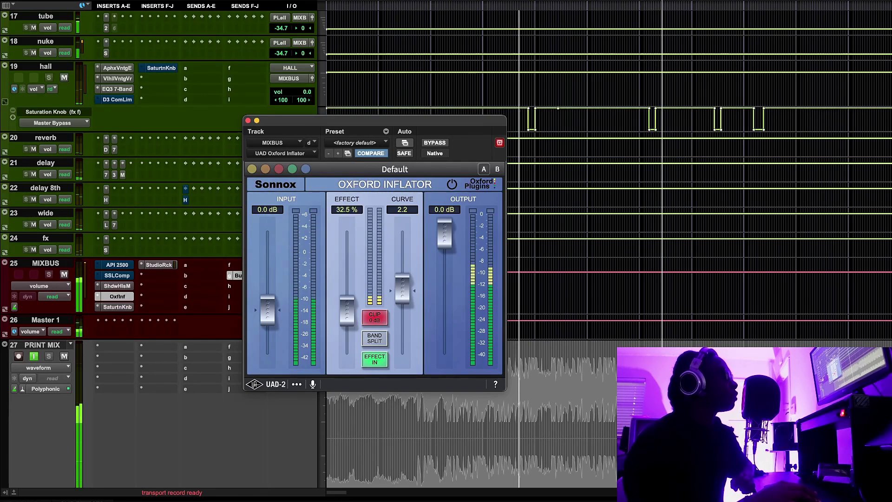
pyautogui.click(254, 114)
pyautogui.press('space')
pyautogui.click(247, 121)
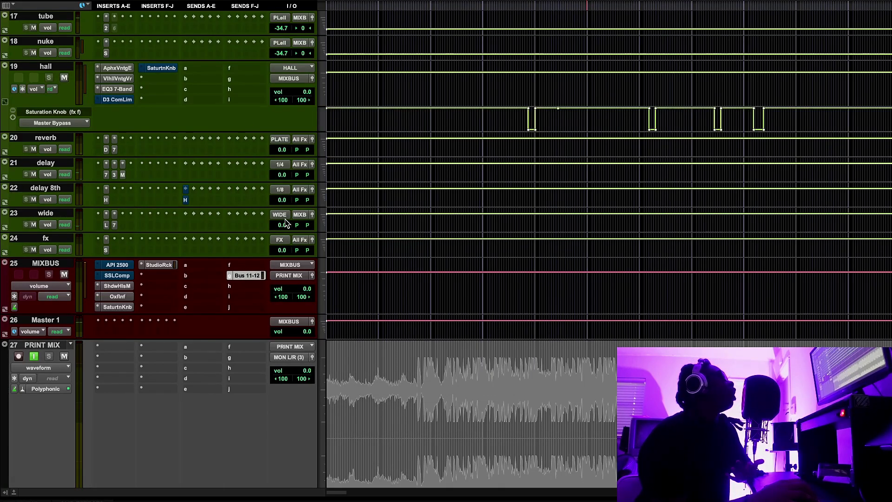
# Review the settings of the Shadow Hills Mastering Compressor, Oxford Inflator and Saturation Knob on the MIXBUS, and close the plugin window
pyautogui.click(134, 286)
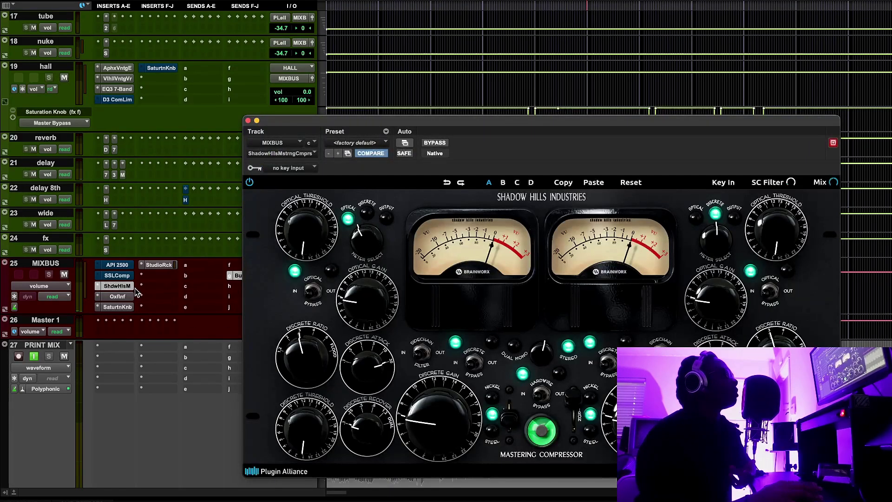
pyautogui.moveTo(444, 122); pyautogui.dragTo(375, 50)
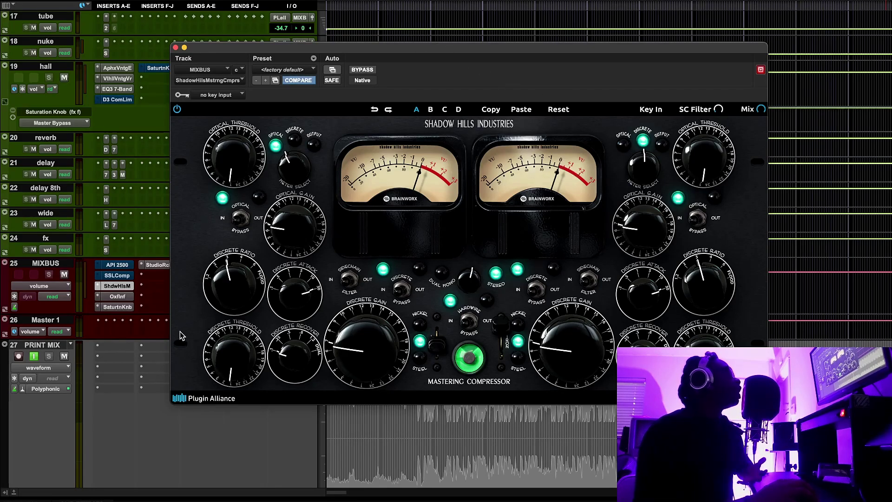
pyautogui.click(129, 288)
pyautogui.click(127, 296)
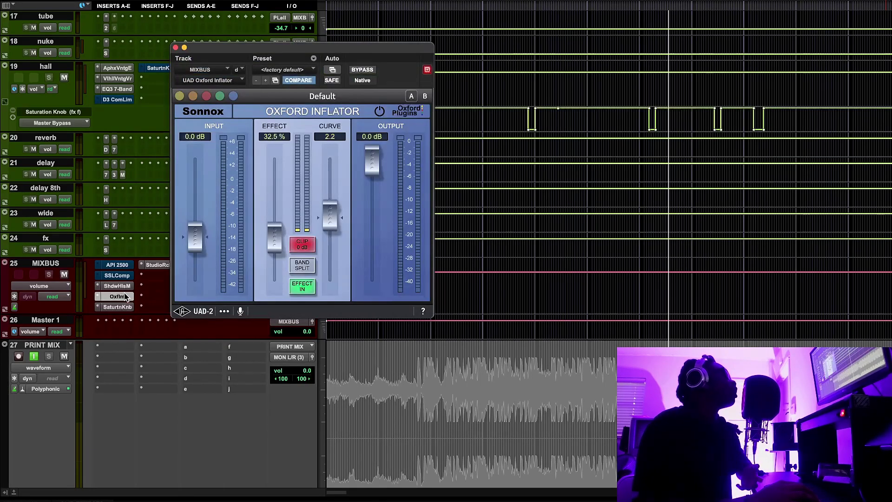
pyautogui.click(126, 297)
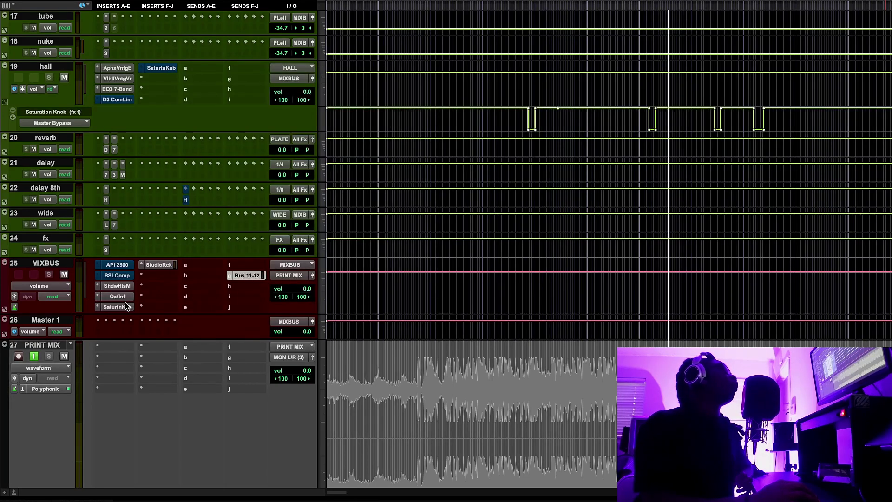
pyautogui.click(125, 306)
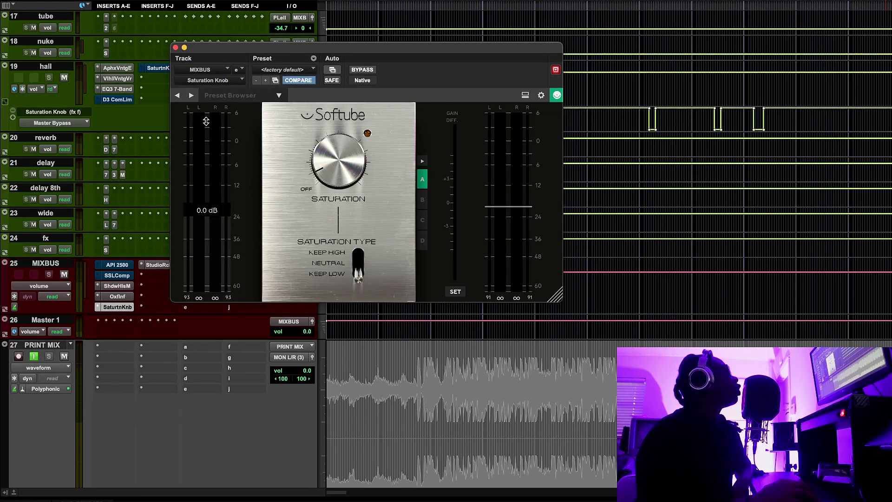
pyautogui.click(175, 47)
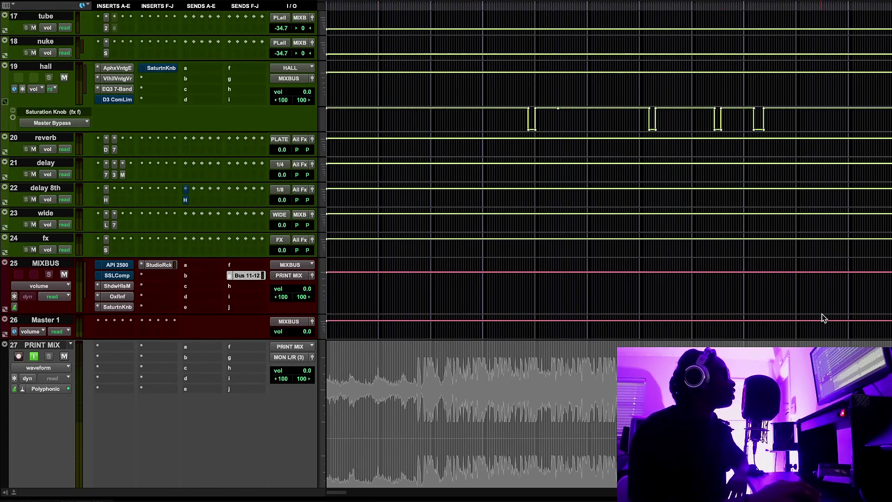
# Open the Saturation Knob on the hall track and play the section where its bypass is automated
pyautogui.scroll(5, 465, 233)
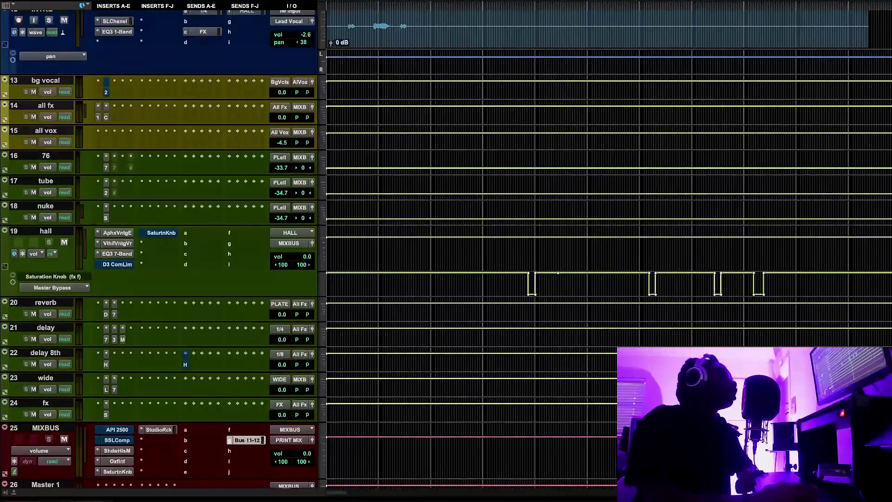
pyautogui.scroll(-1, 617, 236)
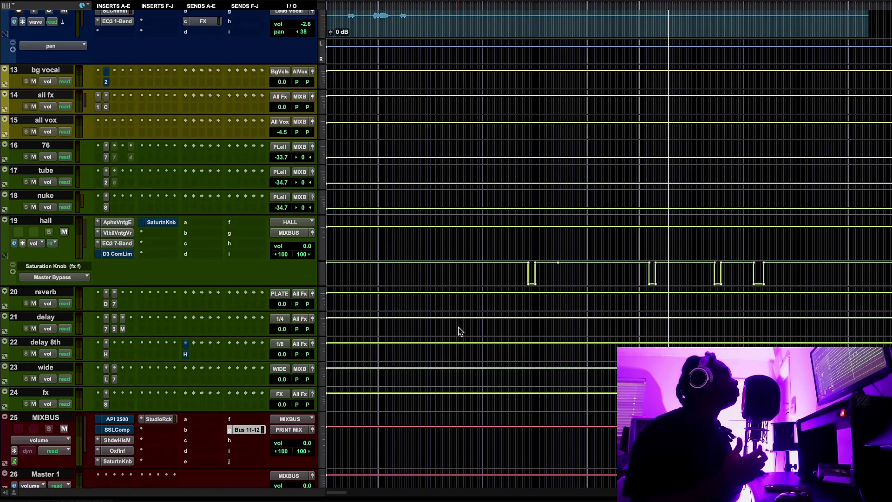
pyautogui.click(169, 224)
pyautogui.moveTo(372, 52); pyautogui.dragTo(240, 78)
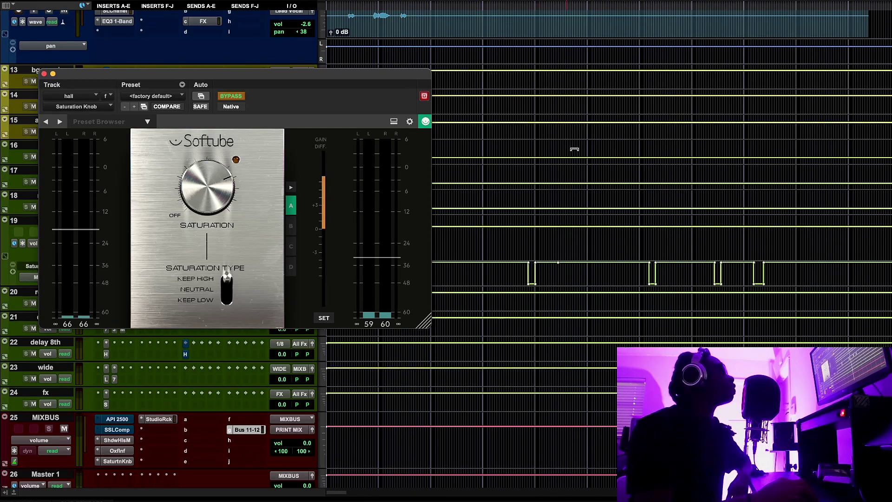
pyautogui.click(477, 367)
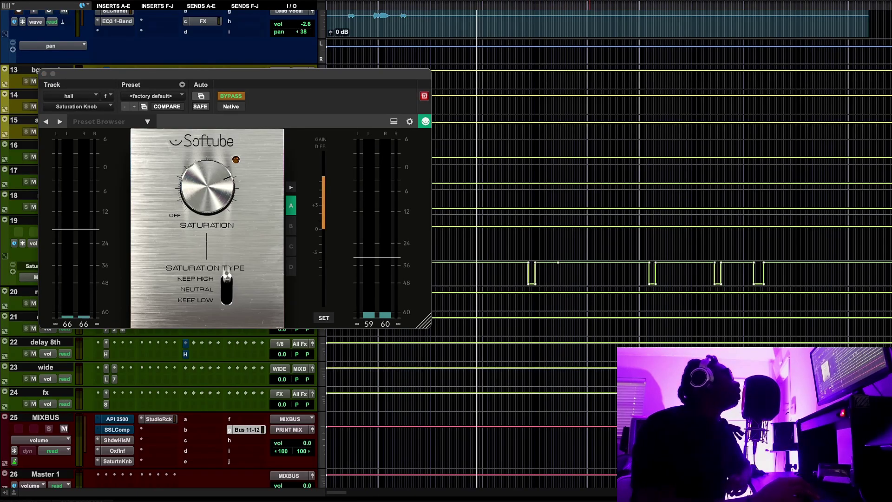
pyautogui.press('super+space')
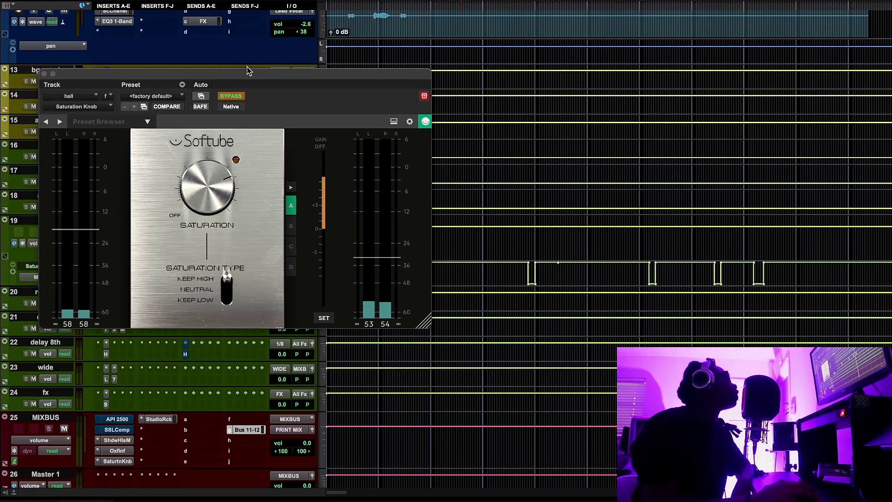
# Inspect the hall track's Aphex Vintage Exciter and ValhallaVintageVerb inserts, and bring its Saturation Knob back up
pyautogui.moveTo(258, 71); pyautogui.dragTo(429, 155)
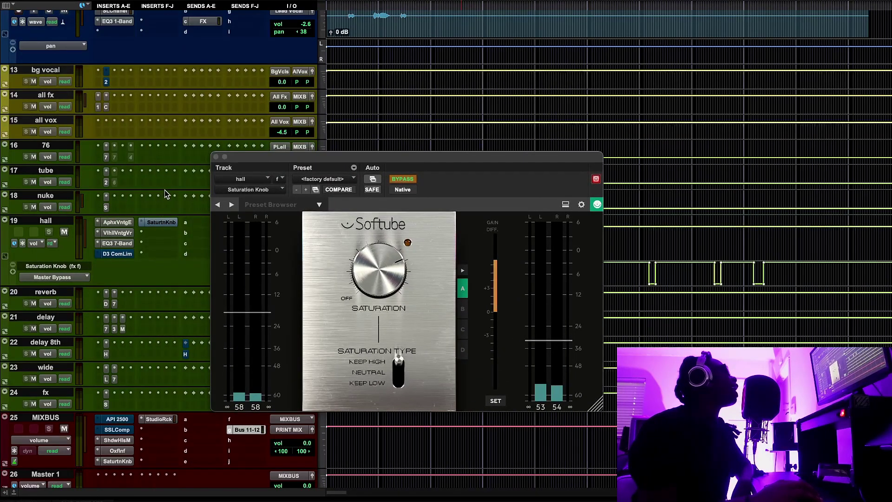
pyautogui.click(117, 222)
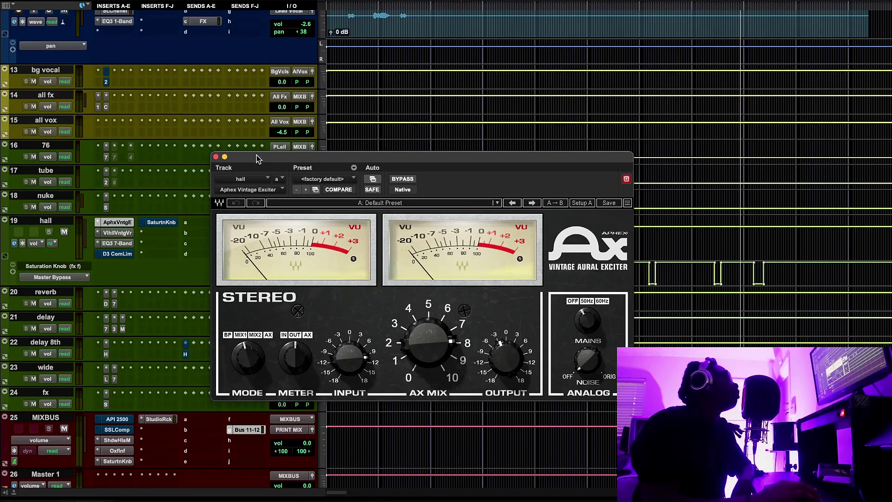
pyautogui.click(215, 160)
pyautogui.click(117, 232)
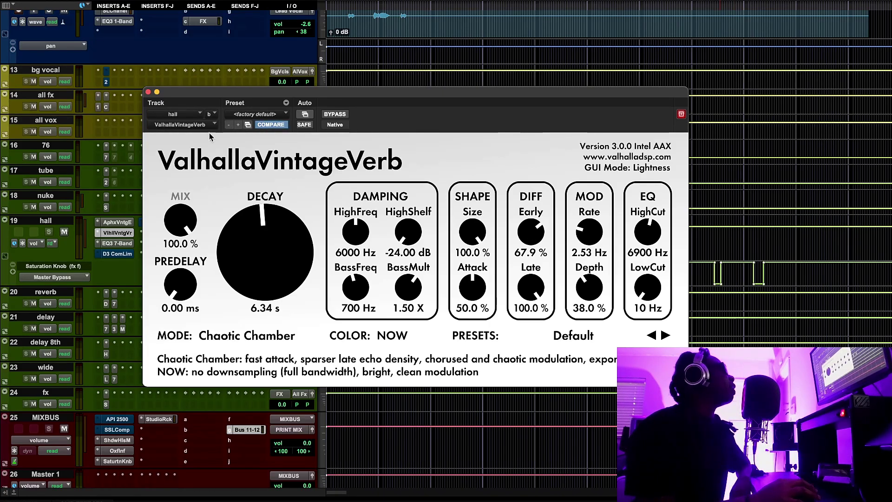
pyautogui.click(148, 92)
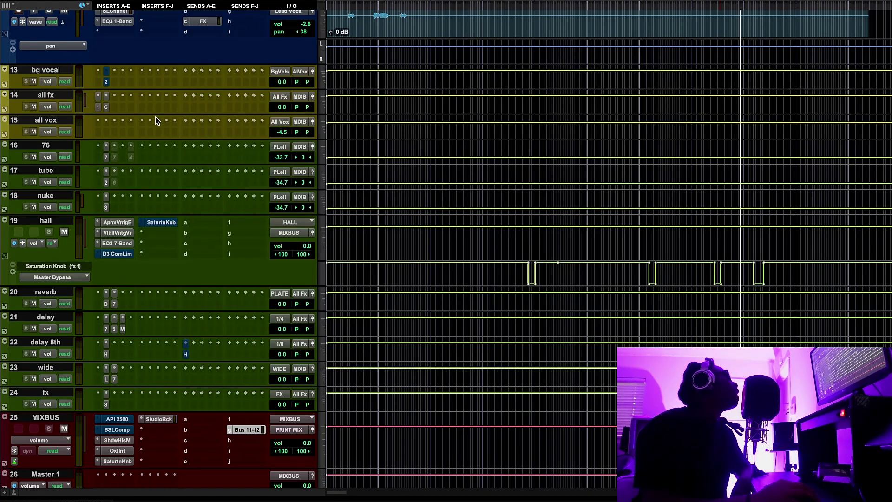
pyautogui.click(163, 222)
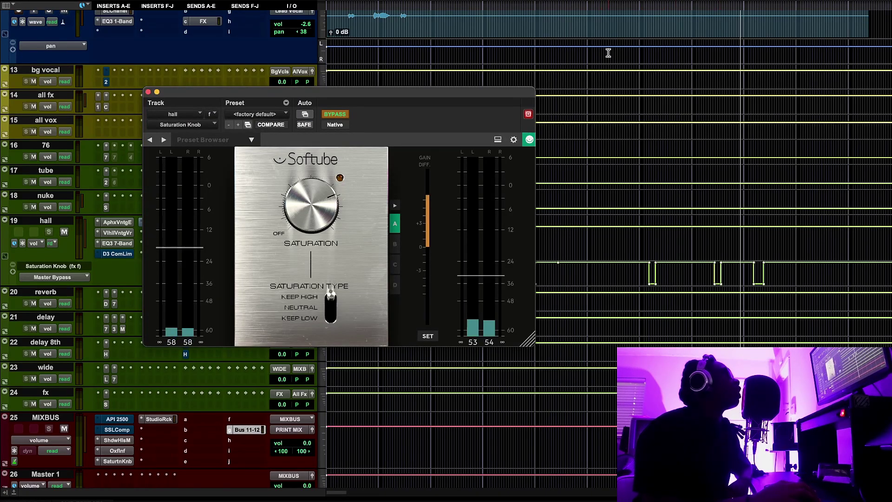
# Make the Saturation Knob on the hall track inactive and play the section to hear the reverb without saturation
pyautogui.moveTo(355, 91); pyautogui.dragTo(456, 98)
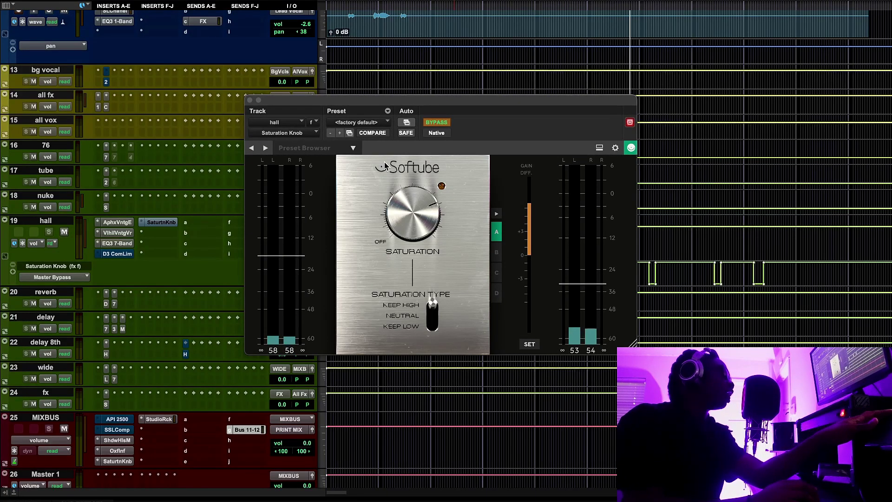
pyautogui.keyDown('ctrl'); pyautogui.keyDown('super'); pyautogui.click(178, 227); pyautogui.keyUp('super'); pyautogui.keyUp('ctrl')
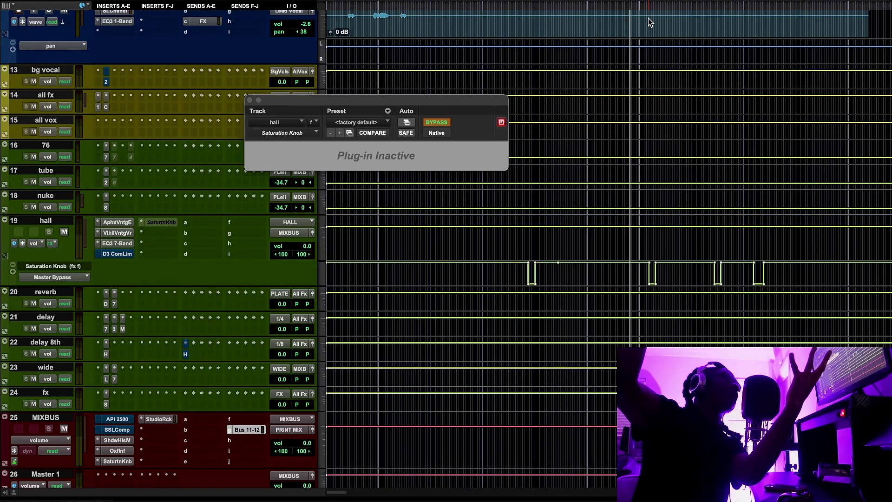
pyautogui.press('F12')
pyautogui.press('space')
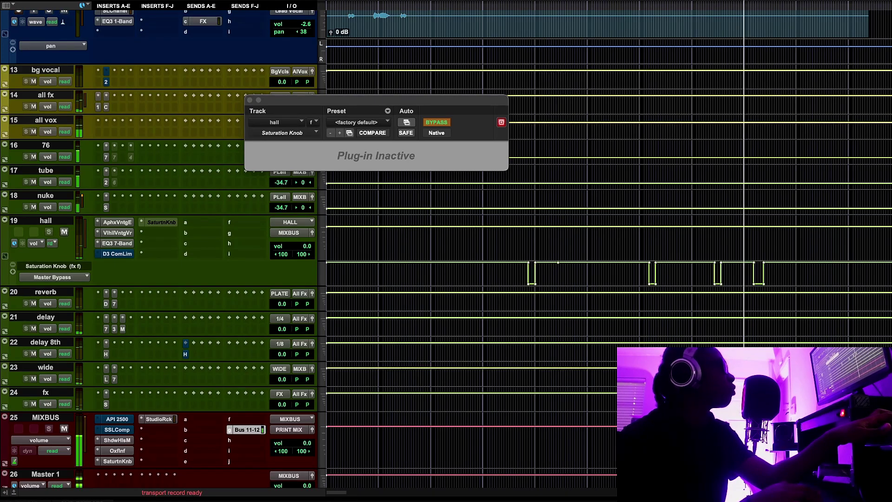
# Reactivate the hall track's Saturation Knob and play the same section with it on, keeping its settings in view
pyautogui.keyDown('ctrl'); pyautogui.keyDown('super'); pyautogui.click(166, 223); pyautogui.keyUp('super'); pyautogui.keyUp('ctrl')
pyautogui.keyDown('ctrl'); pyautogui.keyDown('super'); pyautogui.click(167, 223); pyautogui.keyUp('super'); pyautogui.keyUp('ctrl')
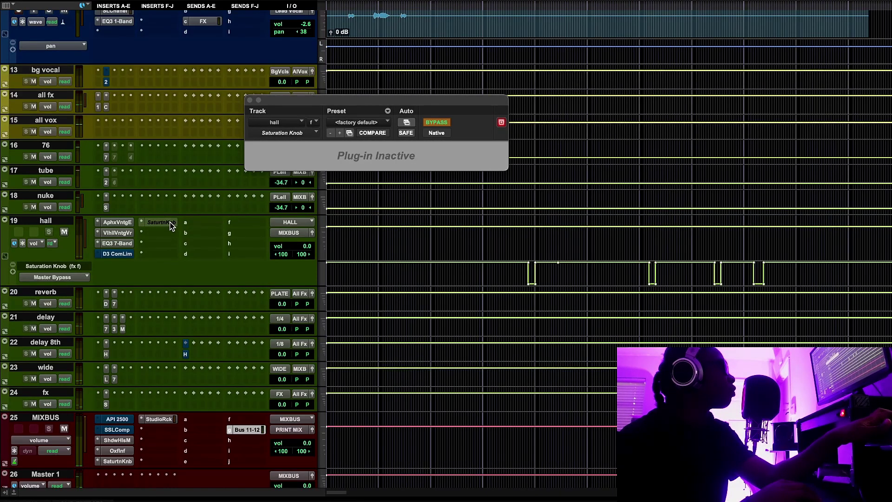
pyautogui.keyDown('ctrl'); pyautogui.keyDown('super'); pyautogui.click(170, 223); pyautogui.keyUp('super'); pyautogui.keyUp('ctrl')
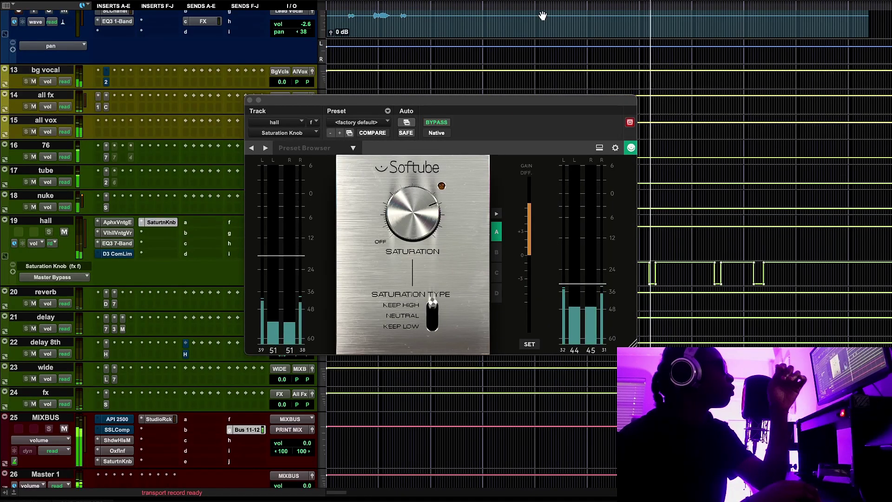
pyautogui.moveTo(565, 99); pyautogui.dragTo(441, 96)
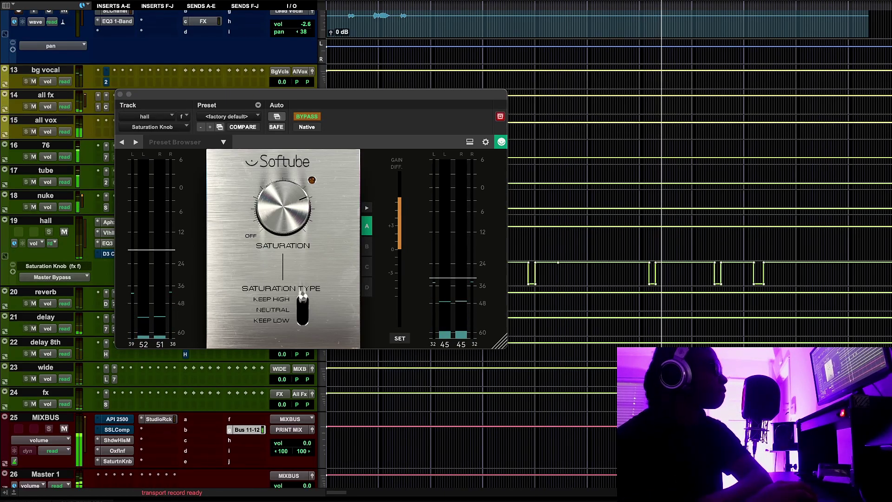
pyautogui.moveTo(345, 100); pyautogui.dragTo(460, 102)
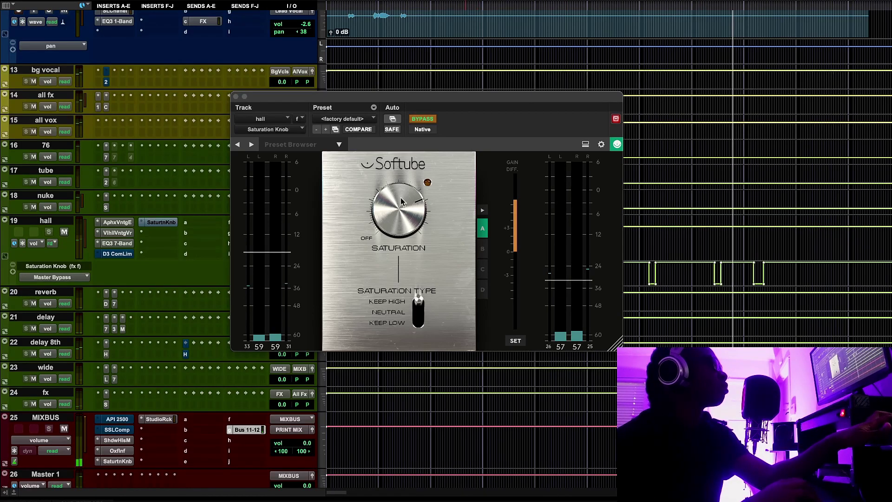
# Deactivate the Saturation Knob on the hall track again, replay the section for comparison and stop playback
pyautogui.keyDown('ctrl'); pyautogui.keyDown('super'); pyautogui.click(159, 223); pyautogui.keyUp('super'); pyautogui.keyUp('ctrl')
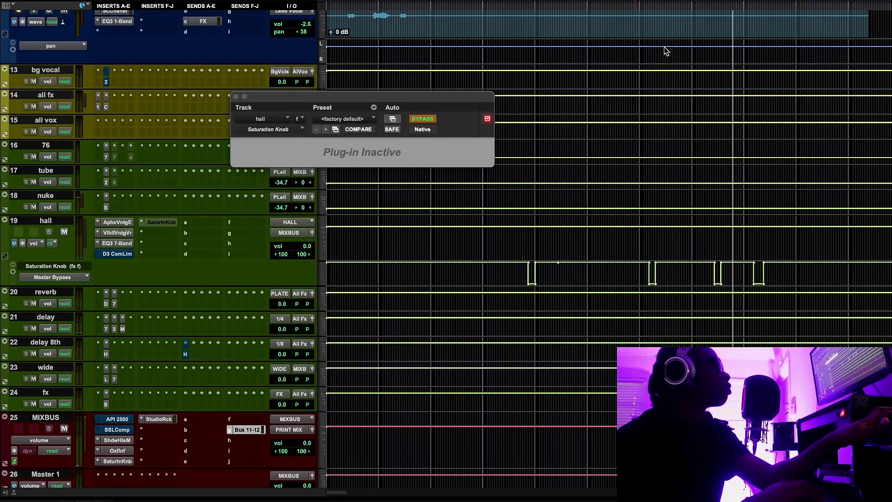
pyautogui.press('space')
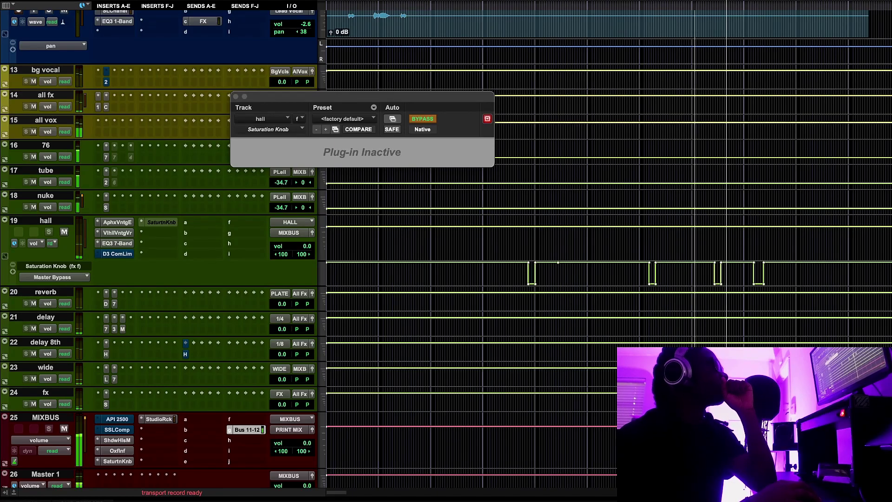
pyautogui.press('space')
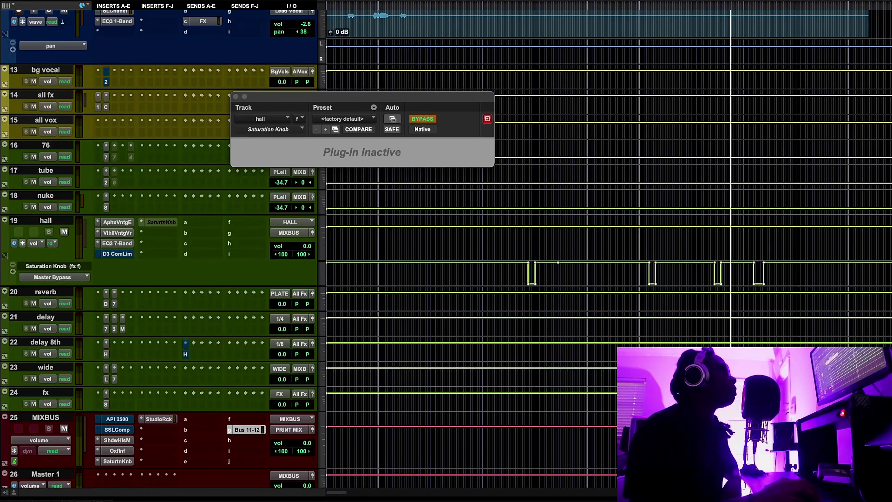
pyautogui.scroll(5, 446, 250)
pyautogui.scroll(5, 553, 88)
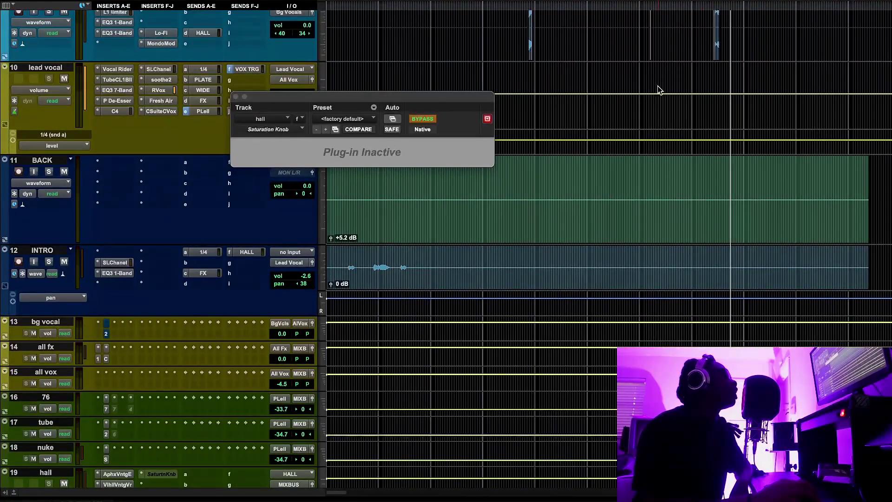